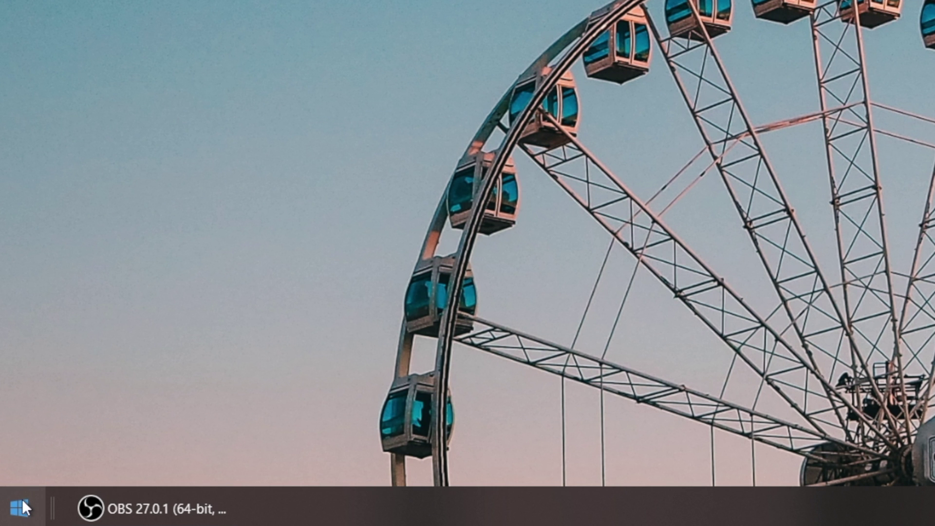
# Step: Launch Microsoft Photos from the Start menu and choose to import from a USB device
pyautogui.click(22, 503)
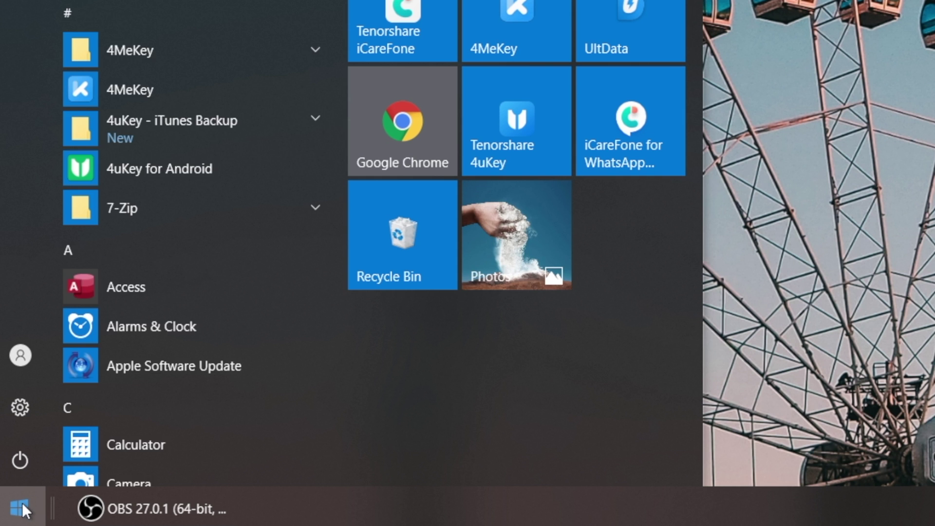
pyautogui.scroll(-15, 185, 109)
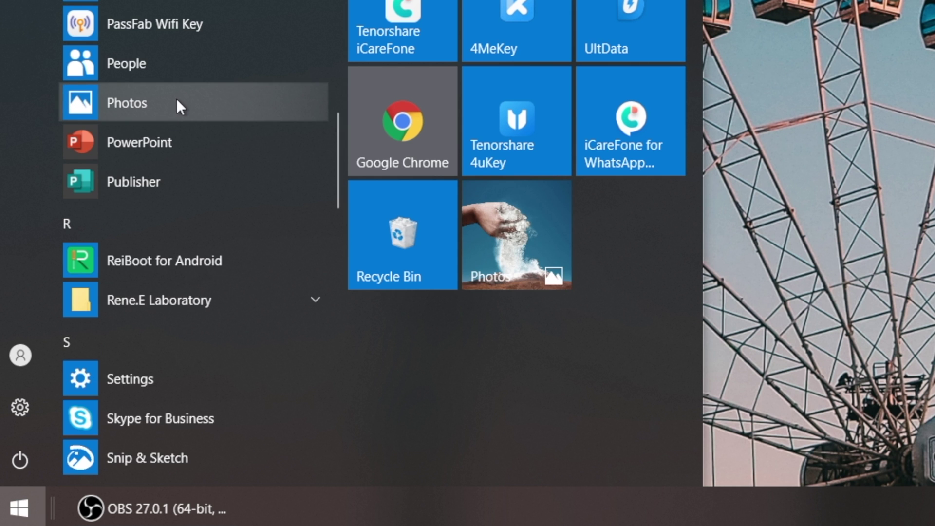
pyautogui.click(177, 101)
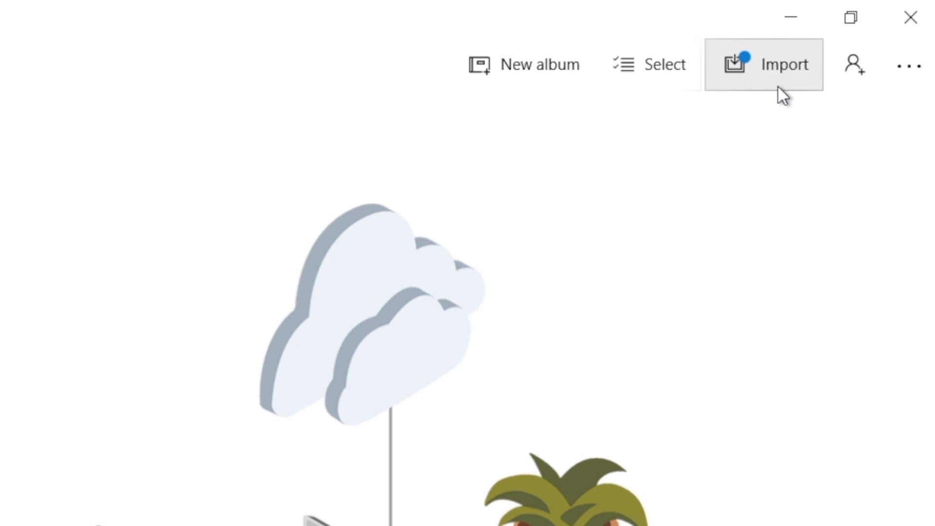
pyautogui.click(780, 69)
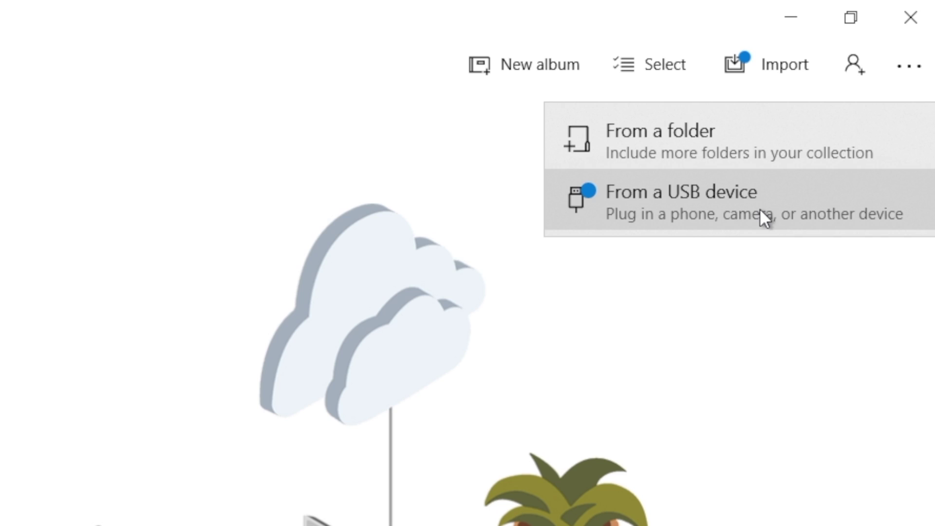
pyautogui.click(760, 211)
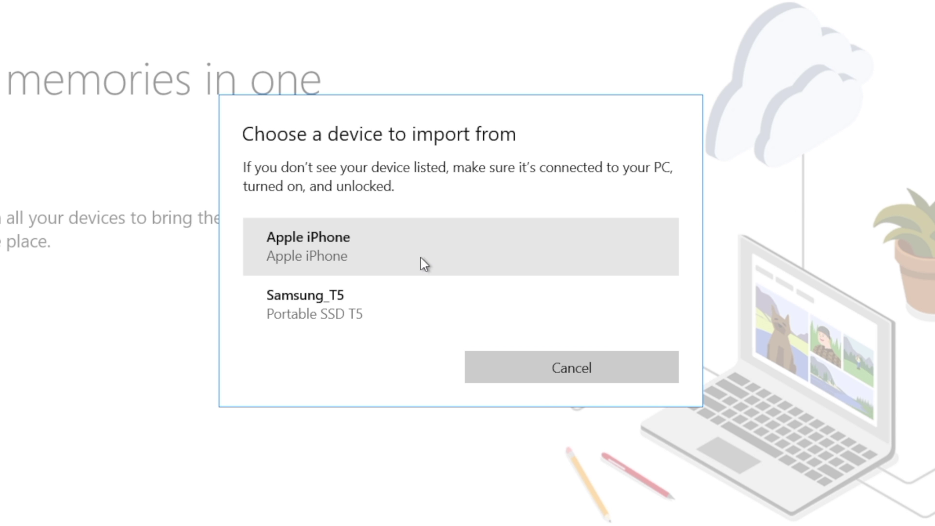
# Step: Import all 135 Apple iPhone photos to Samsung_T5 (G:), grouped by year
pyautogui.click(414, 260)
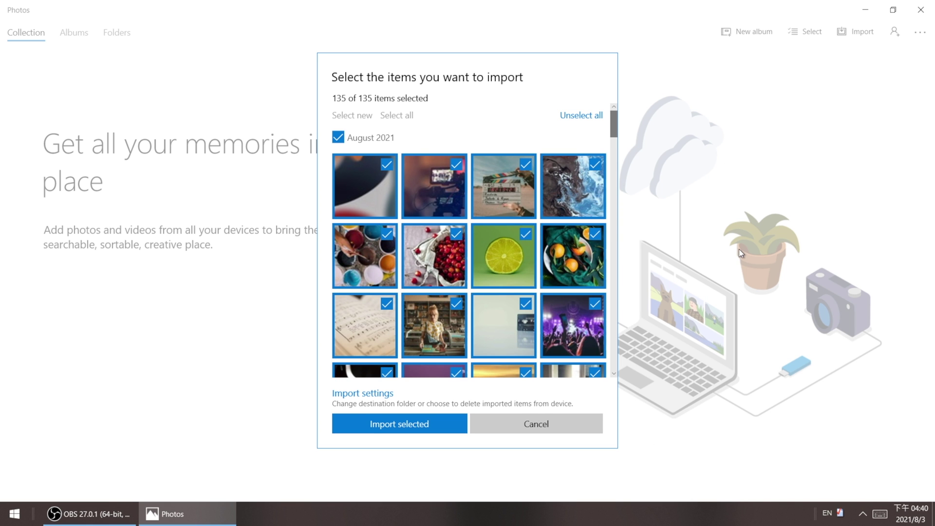
pyautogui.scroll(-20, 559, 250)
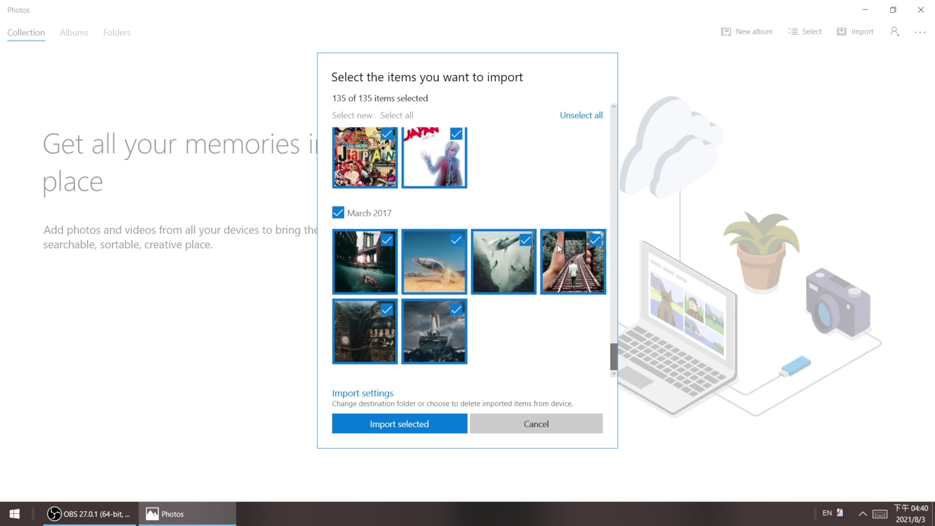
pyautogui.click(378, 395)
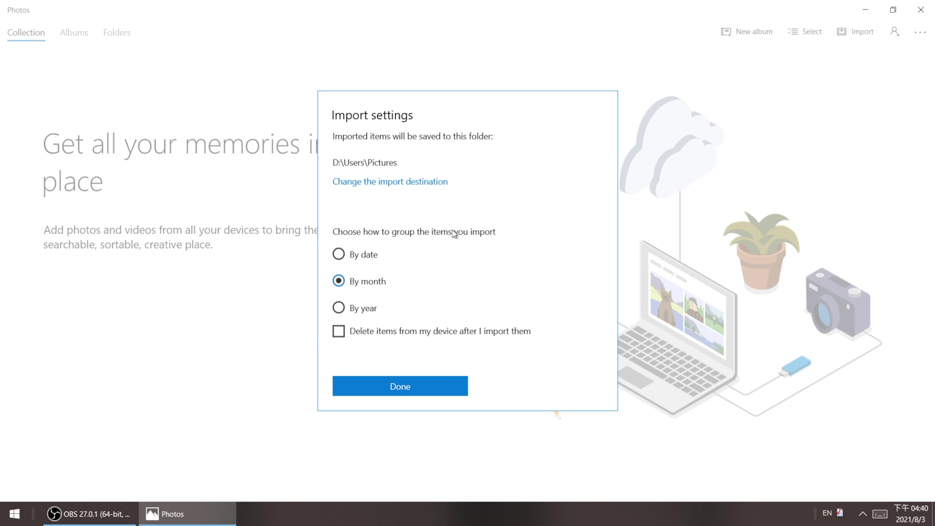
pyautogui.click(425, 183)
pyautogui.click(331, 248)
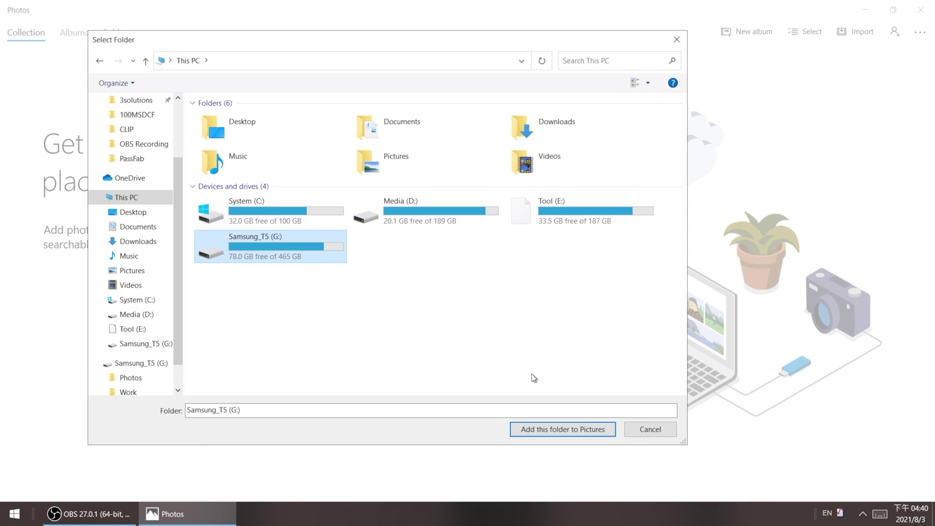
pyautogui.click(605, 432)
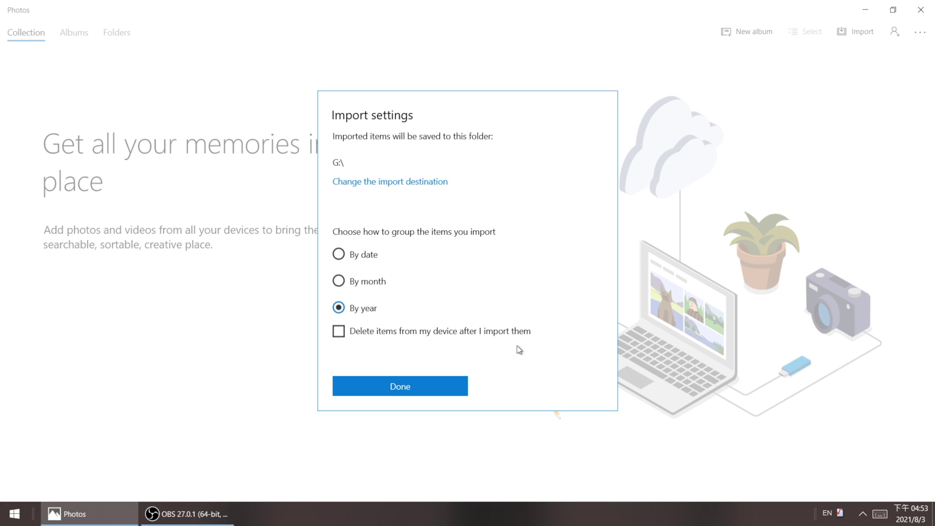
pyautogui.click(426, 387)
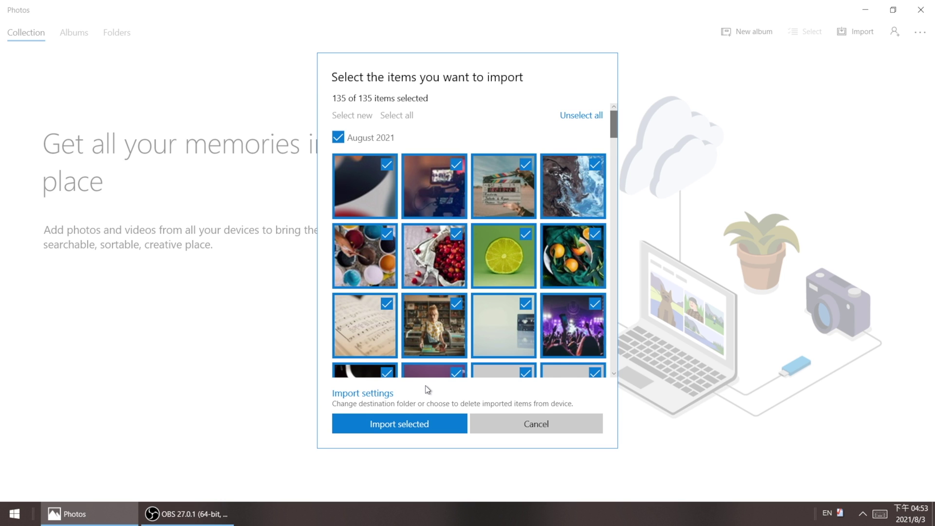
pyautogui.click(443, 422)
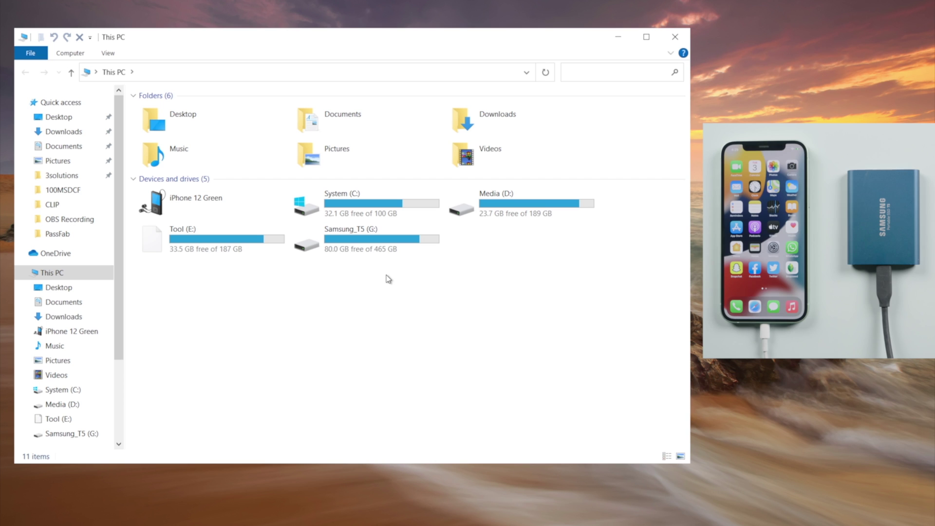
# Step: Check the Samsung_T5 drive's 2017, 2019 and 2021 year folders, finishing in 2021's 91 images
pyautogui.doubleClick(406, 246)
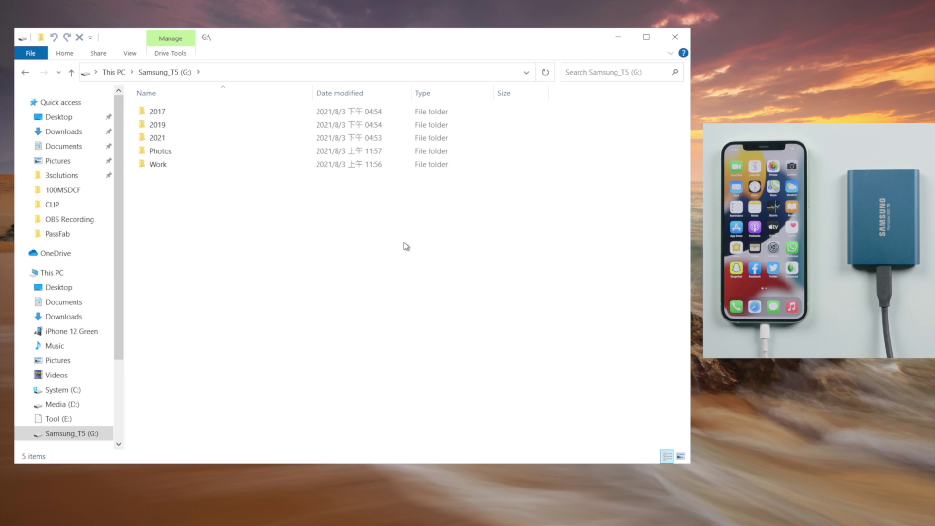
pyautogui.doubleClick(221, 111)
pyautogui.press('BackSpace')
pyautogui.doubleClick(196, 125)
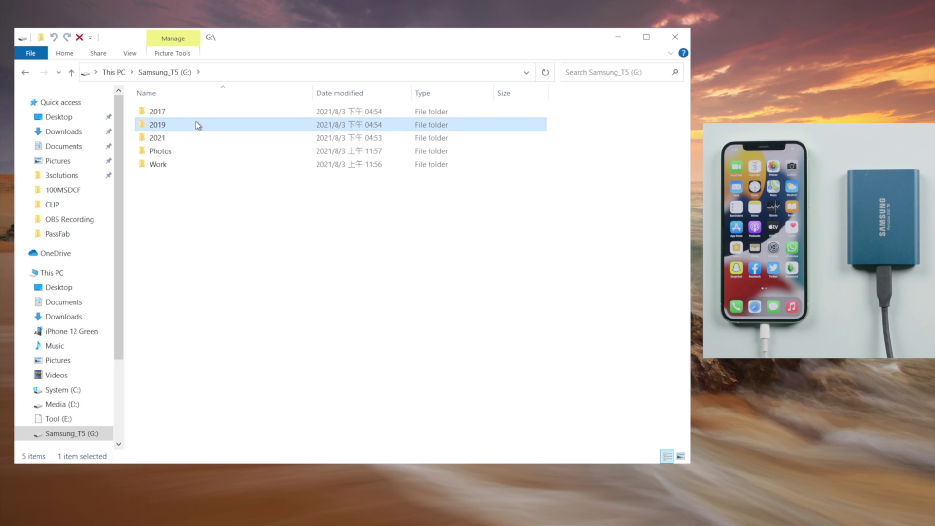
pyautogui.press('BackSpace')
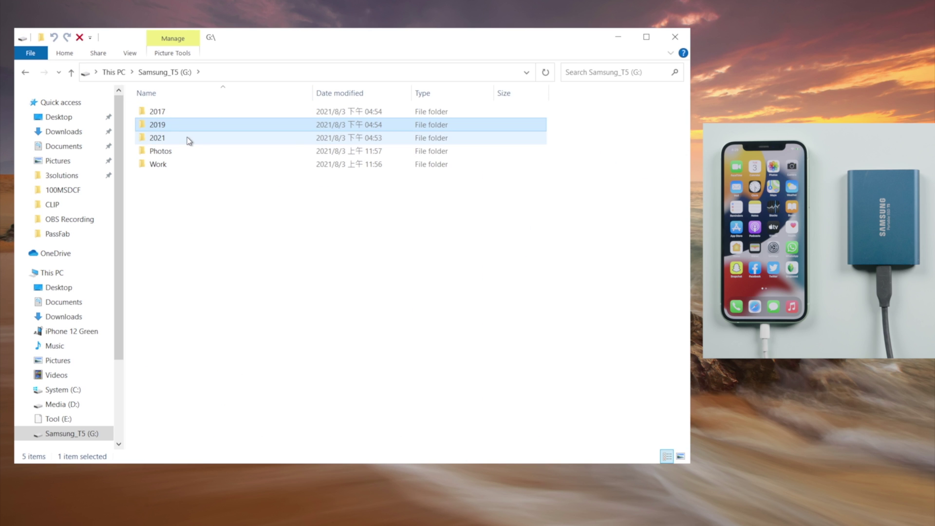
pyautogui.doubleClick(188, 140)
pyautogui.scroll(-10, 635, 218)
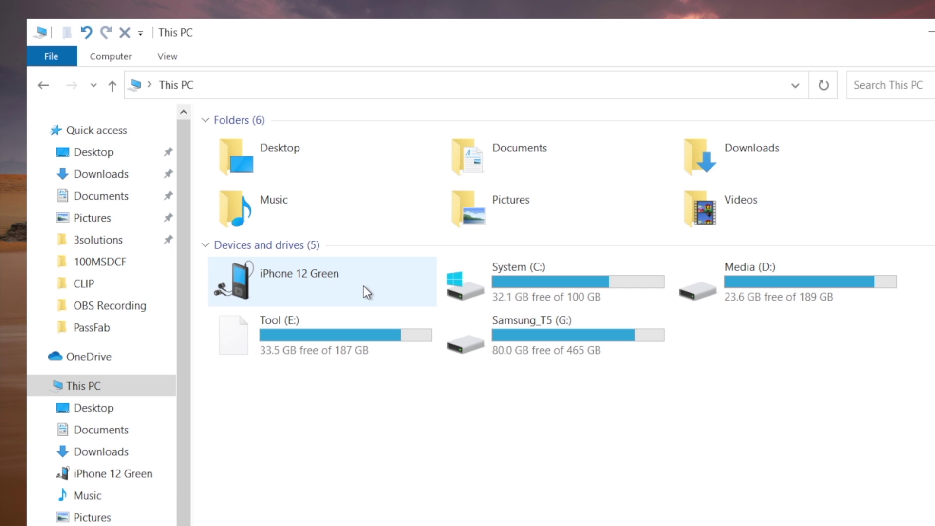
# Step: Browse the iPhone 12 Green's DCIM folder, checking the 100APPLE and 100CLOUD folders
pyautogui.doubleClick(363, 286)
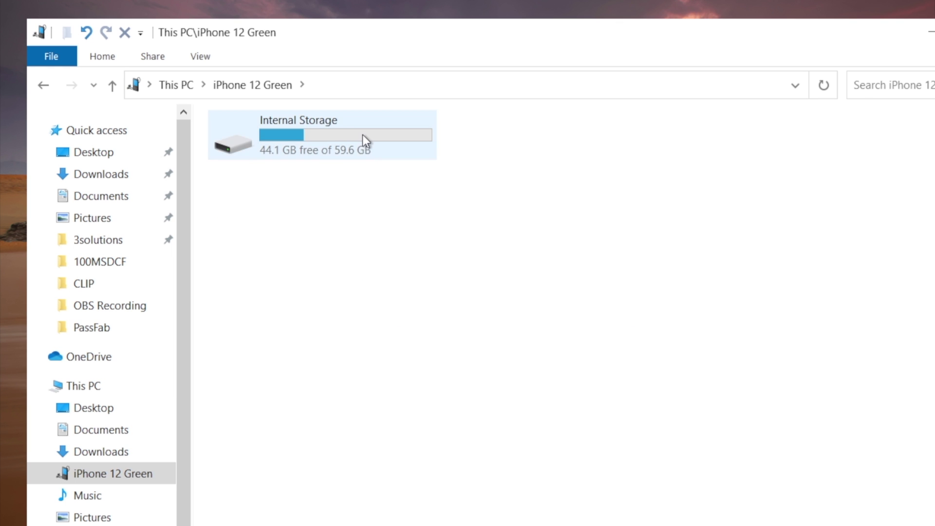
pyautogui.doubleClick(363, 135)
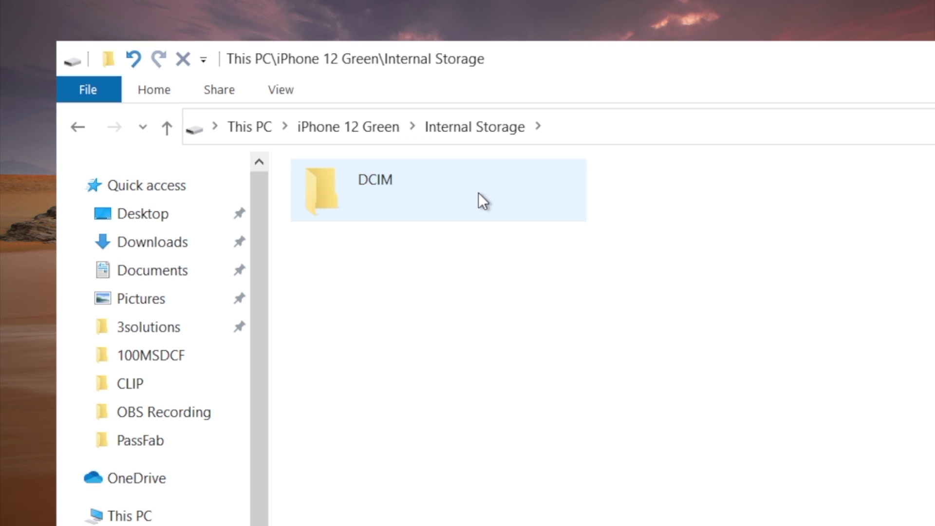
pyautogui.doubleClick(479, 192)
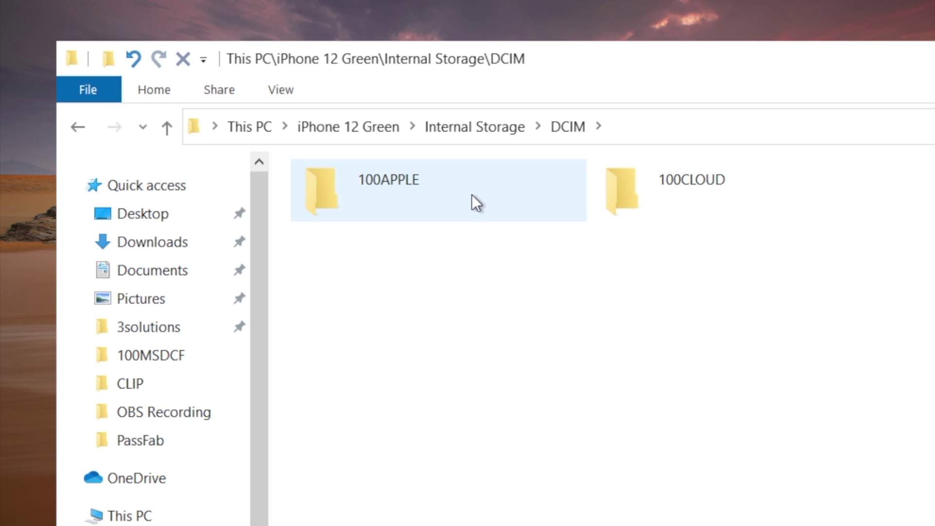
pyautogui.doubleClick(471, 194)
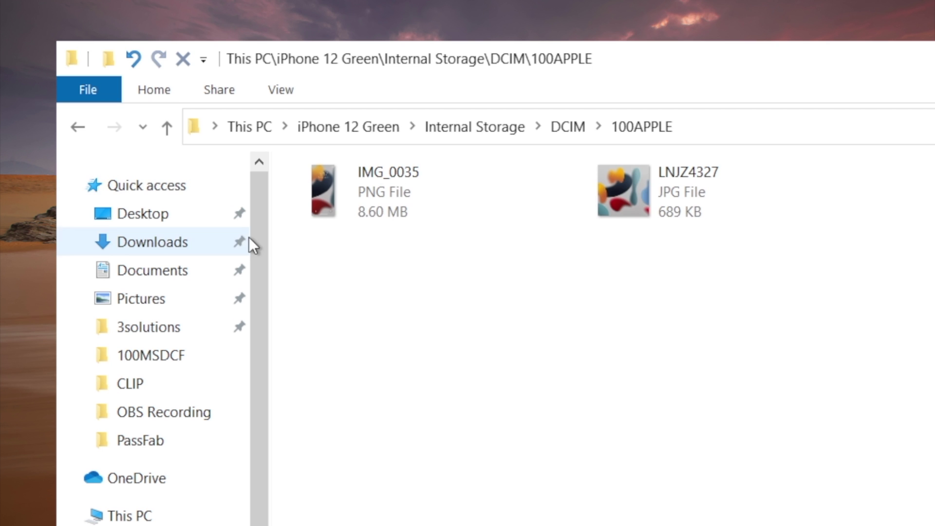
pyautogui.click(169, 126)
pyautogui.doubleClick(731, 195)
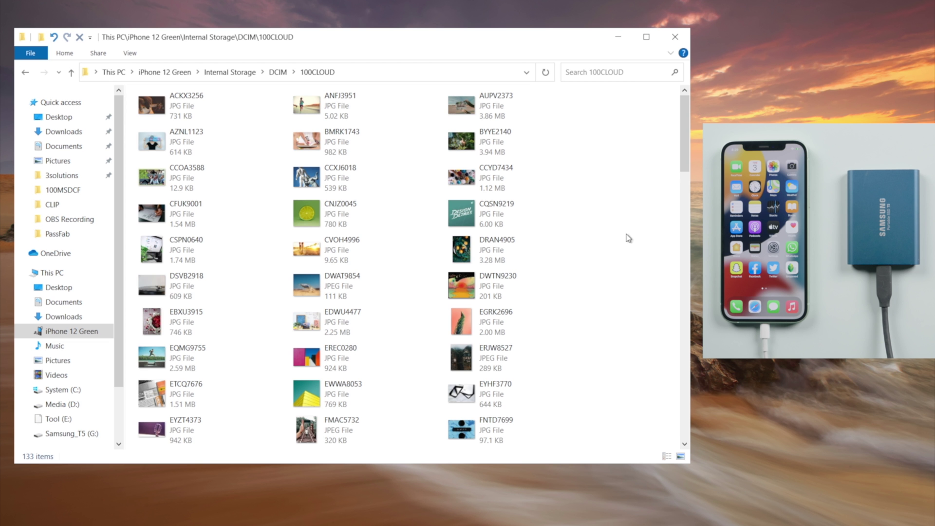
pyautogui.scroll(-10, 619, 269)
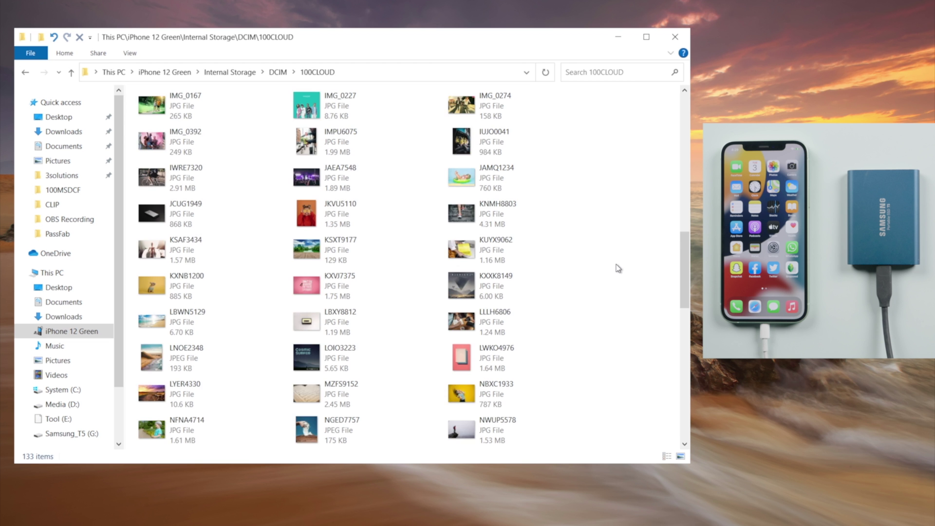
pyautogui.click(72, 72)
# Step: Copy both the 100APPLE and 100CLOUD folders and return to This PC
pyautogui.moveTo(182, 146); pyautogui.dragTo(346, 92)
pyautogui.rightClick(353, 104)
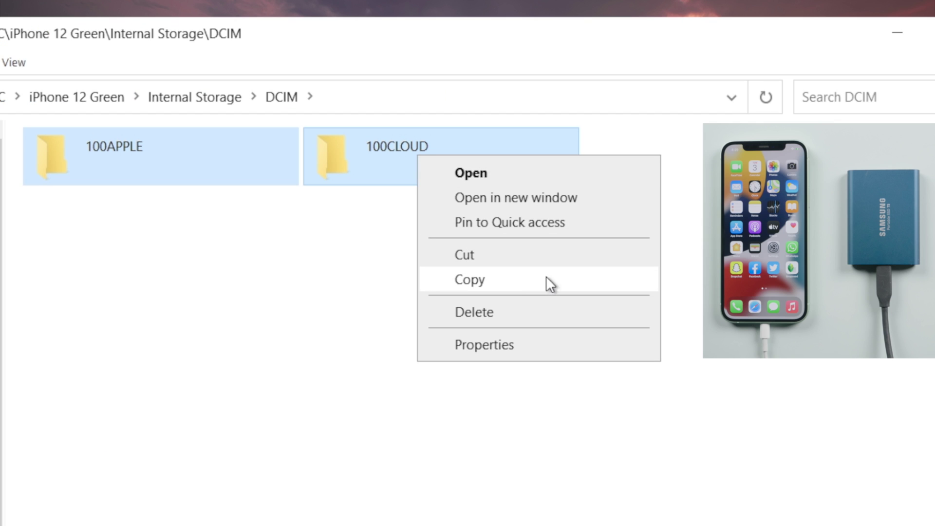
pyautogui.click(519, 278)
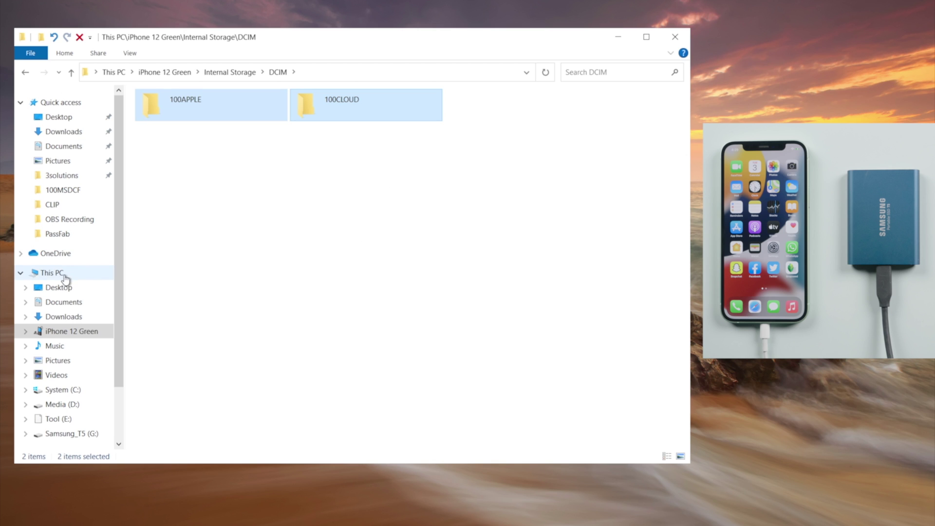
pyautogui.click(66, 280)
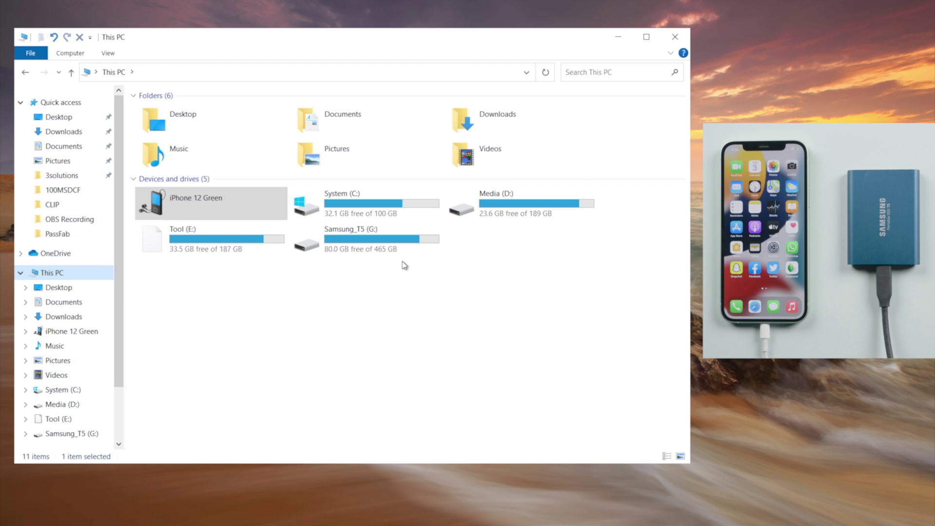
# Step: Paste 100APPLE and 100CLOUD onto Samsung_T5 (G:) and check the 133 images in 100CLOUD
pyautogui.doubleClick(403, 249)
pyautogui.rightClick(210, 184)
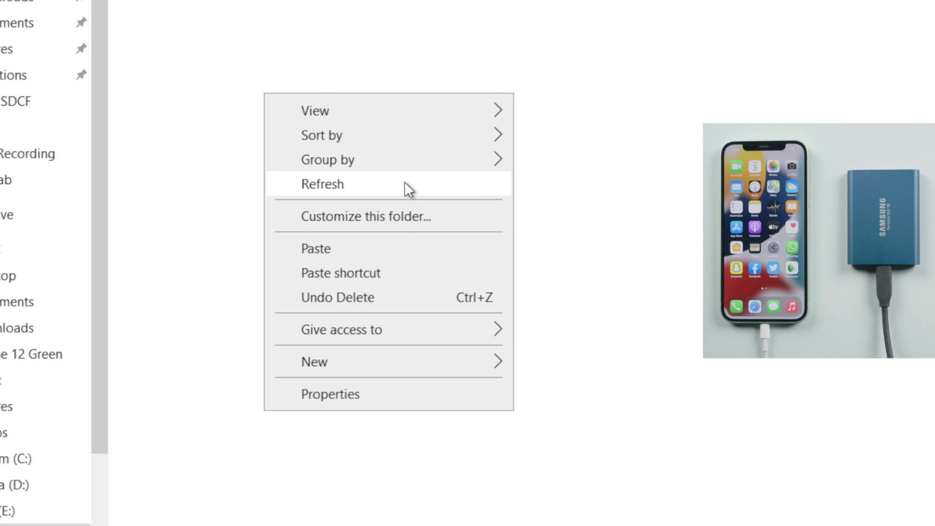
pyautogui.click(380, 248)
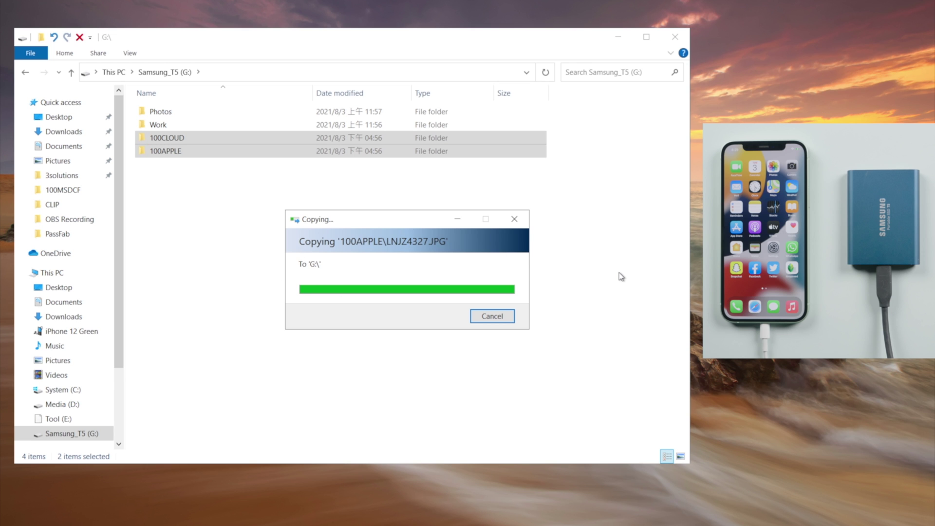
pyautogui.doubleClick(206, 138)
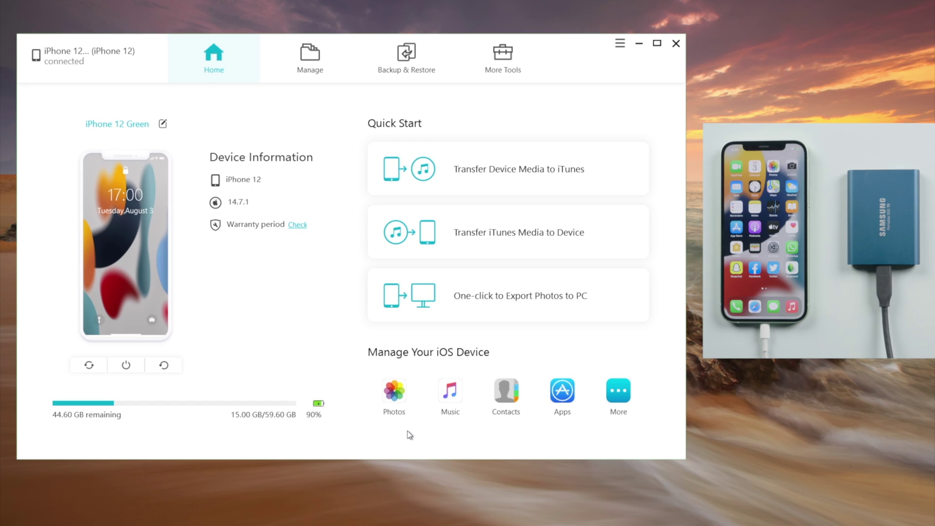
# Step: Export all 135 iPhone photos from iCareFone to the Photos folder on Samsung_T5 (G:)
pyautogui.click(397, 392)
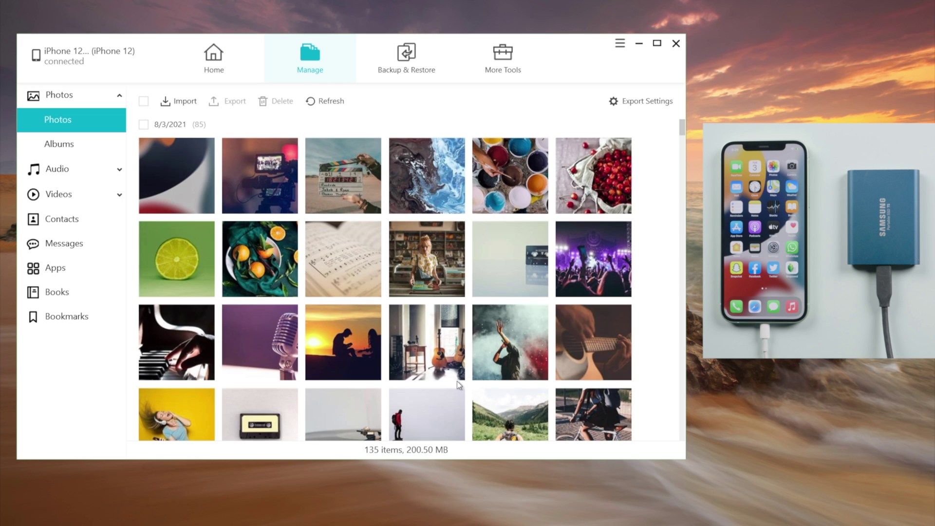
pyautogui.scroll(-15, 598, 351)
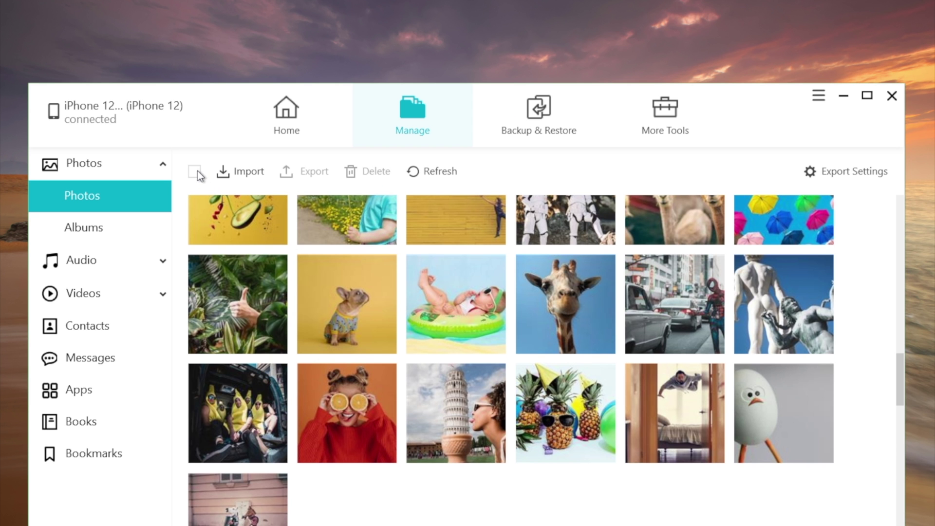
pyautogui.click(195, 171)
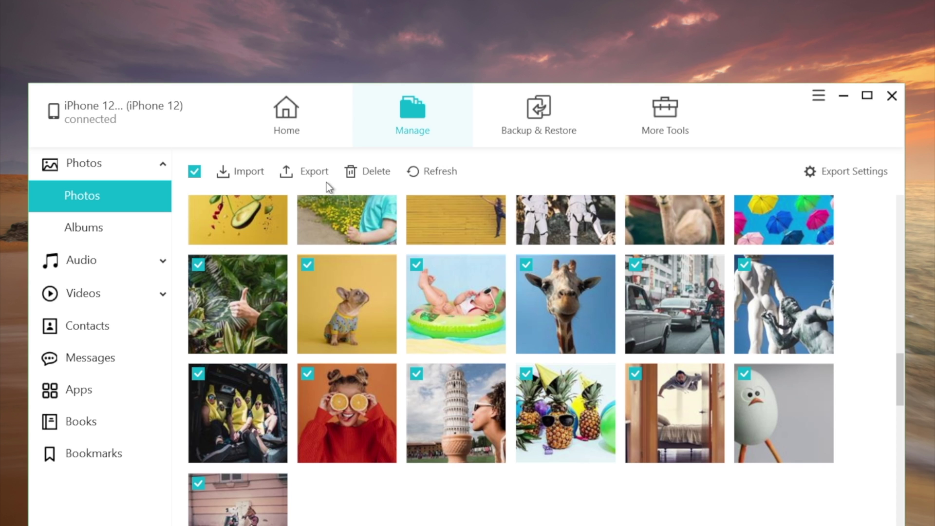
pyautogui.click(318, 173)
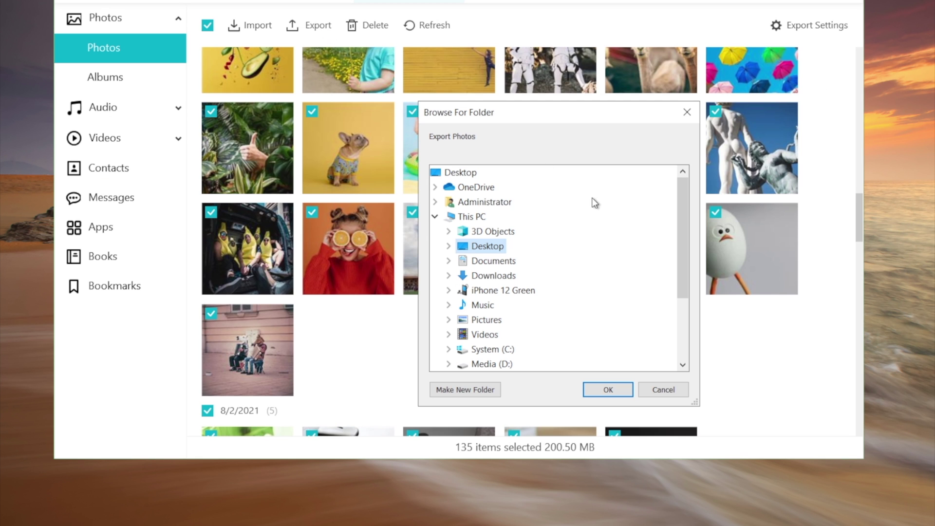
pyautogui.scroll(-3, 543, 255)
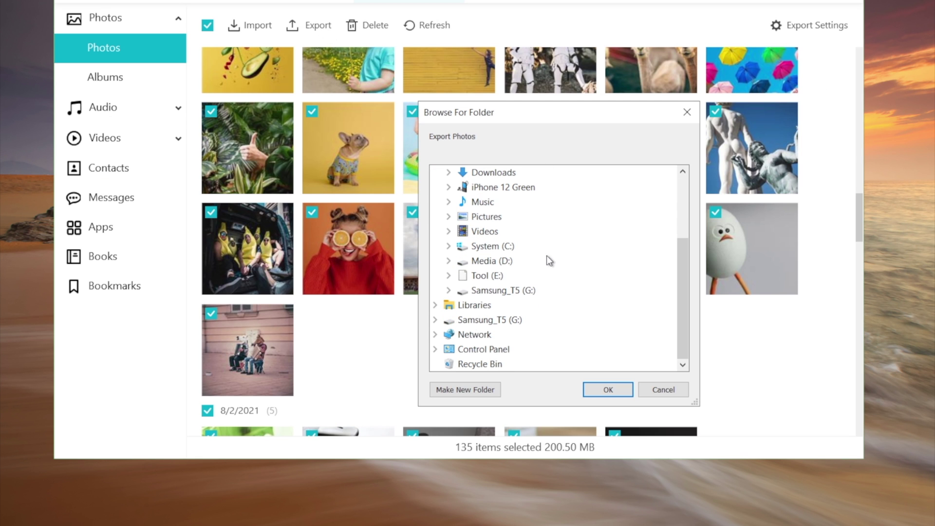
pyautogui.click(506, 293)
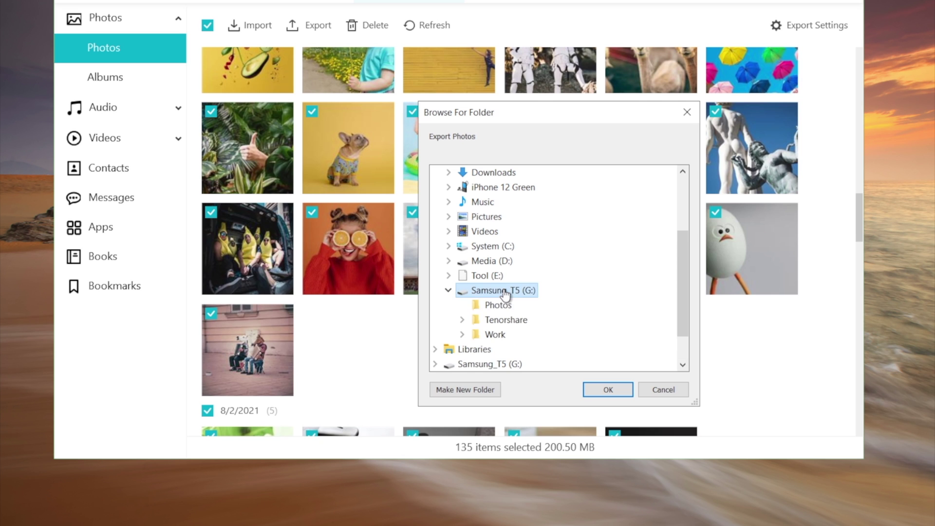
pyautogui.click(502, 306)
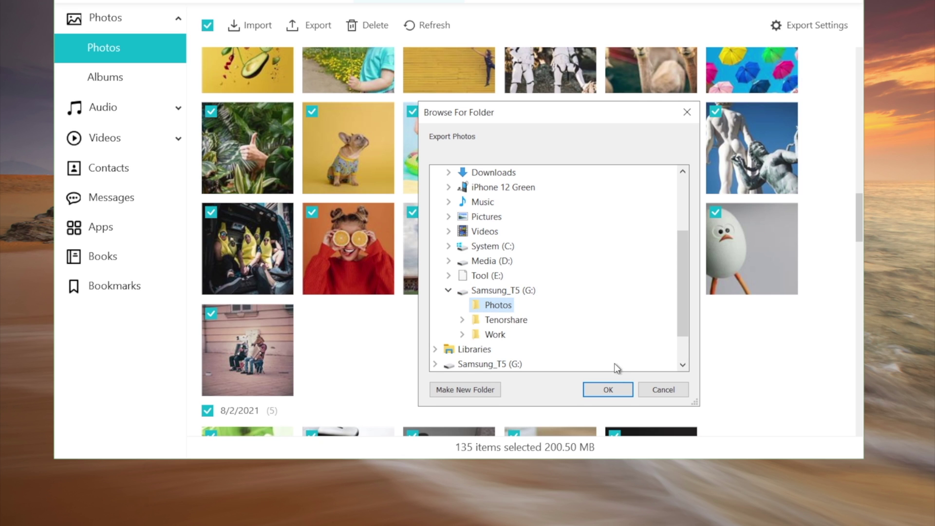
pyautogui.click(622, 388)
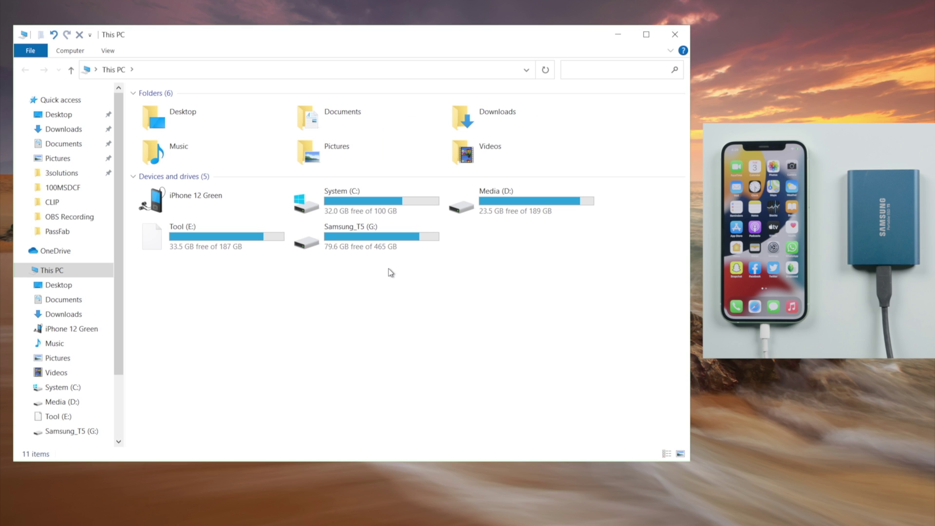
# Step: Open Samsung_T5 (G:) and its Photos folder to view the 135 exported images
pyautogui.doubleClick(404, 246)
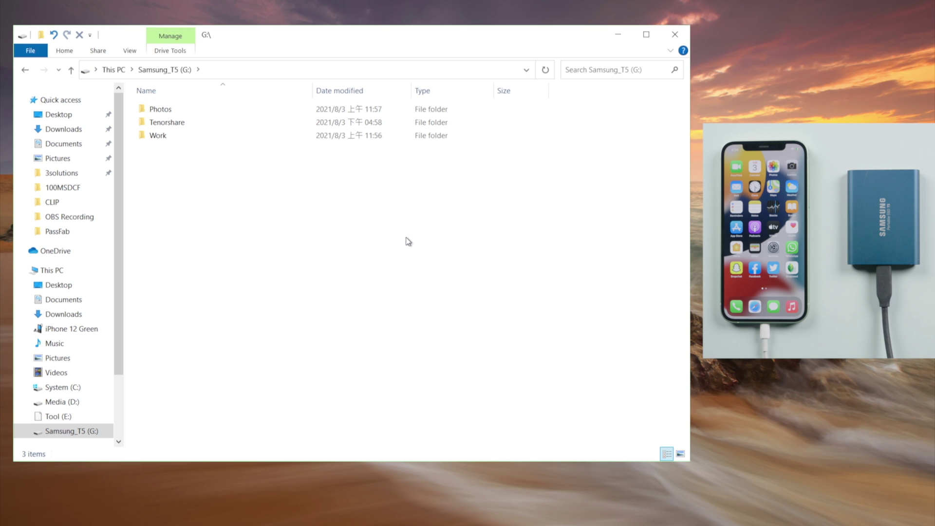
pyautogui.doubleClick(215, 112)
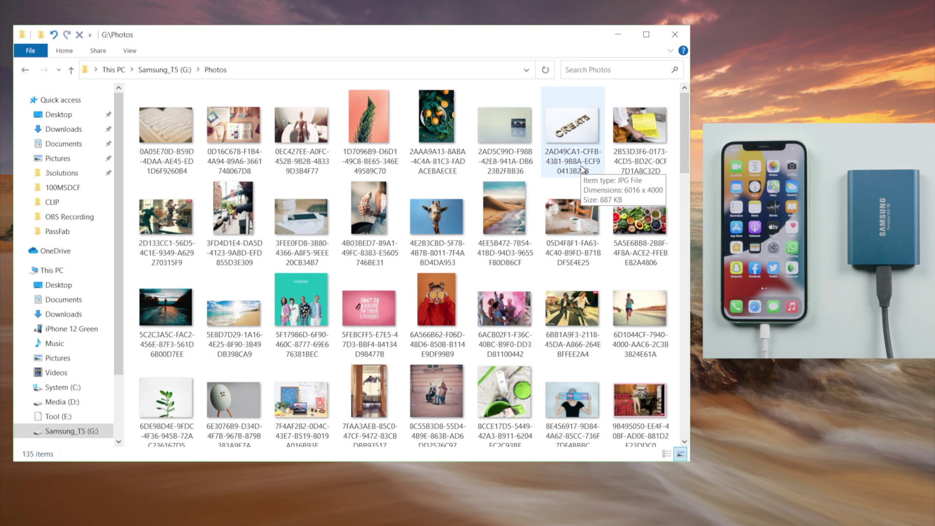
pyautogui.scroll(-10, 583, 169)
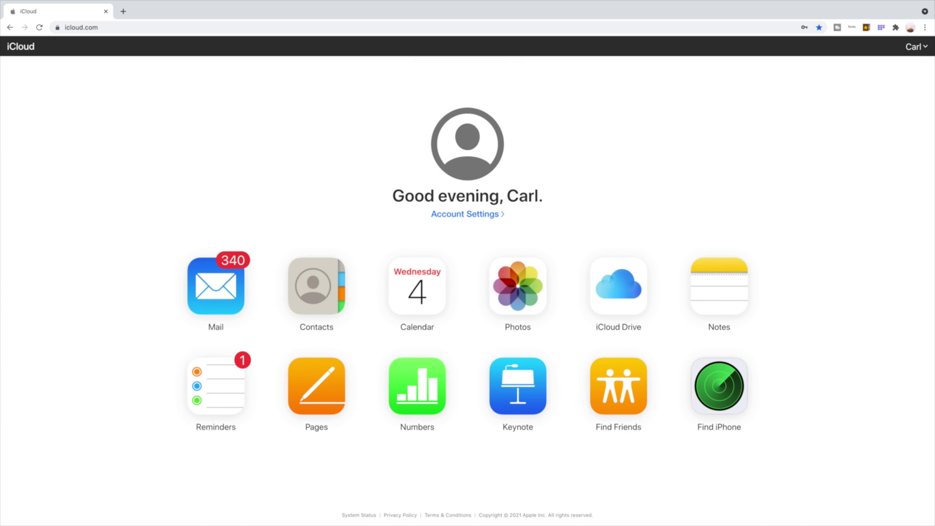
# Step: Select all 135 items in iCloud Photos and download them as a zip archive
pyautogui.click(527, 281)
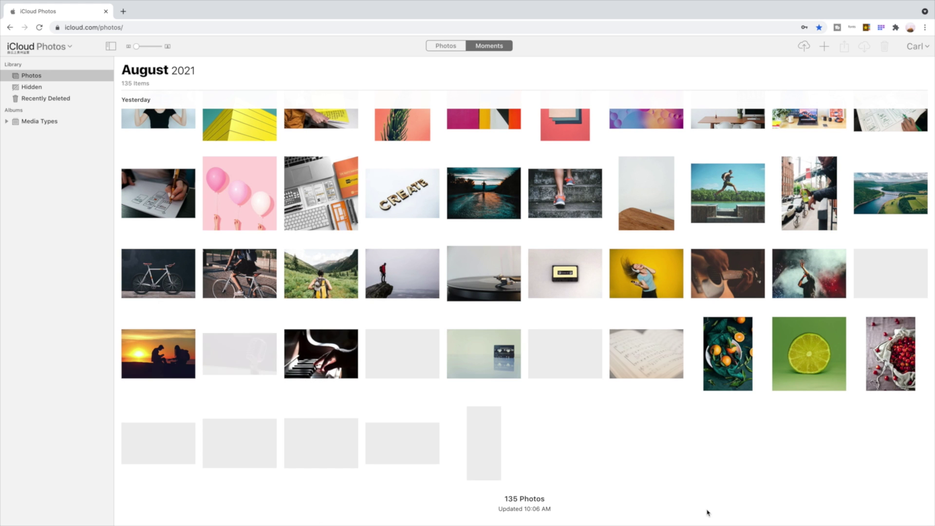
pyautogui.scroll(6, 707, 507)
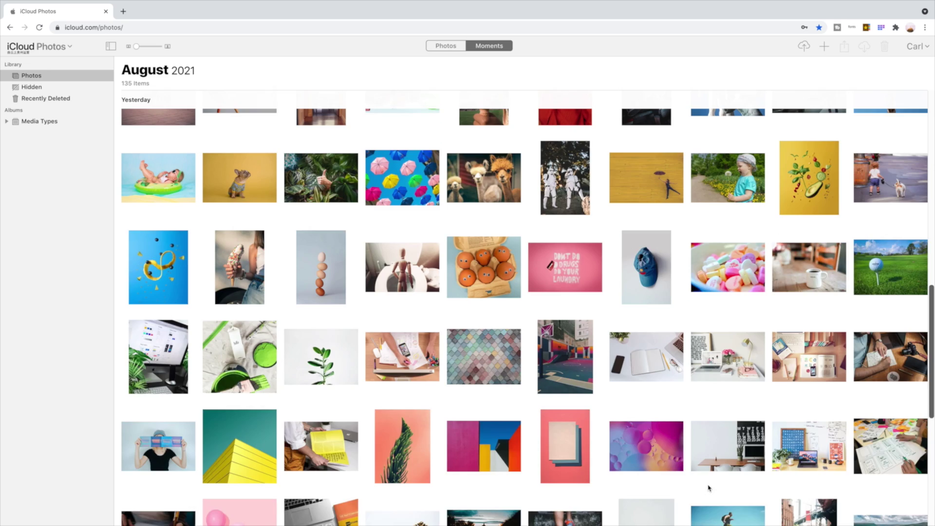
pyautogui.scroll(15, 708, 488)
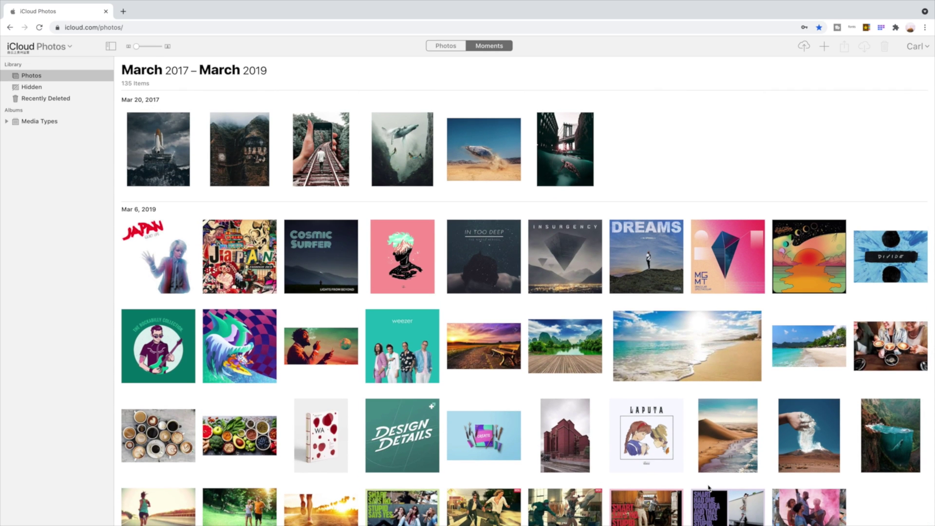
pyautogui.press('super+a')
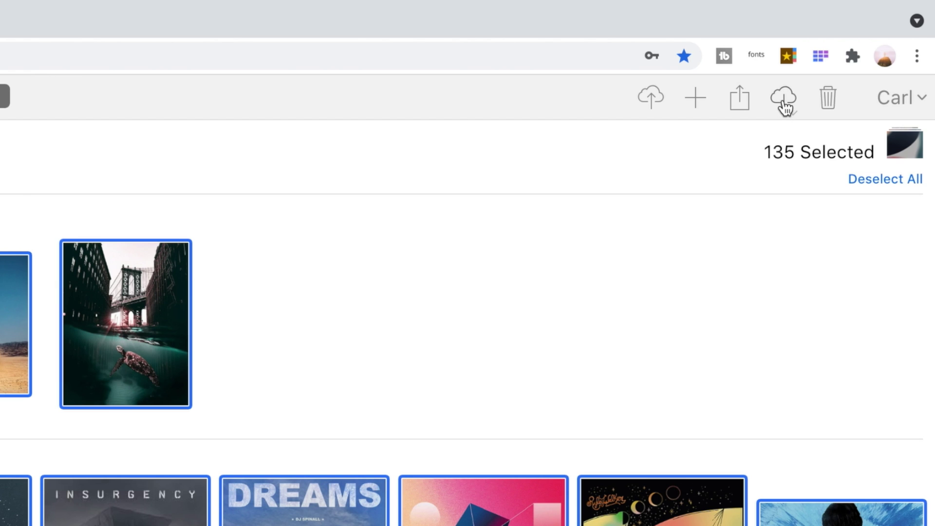
pyautogui.click(783, 100)
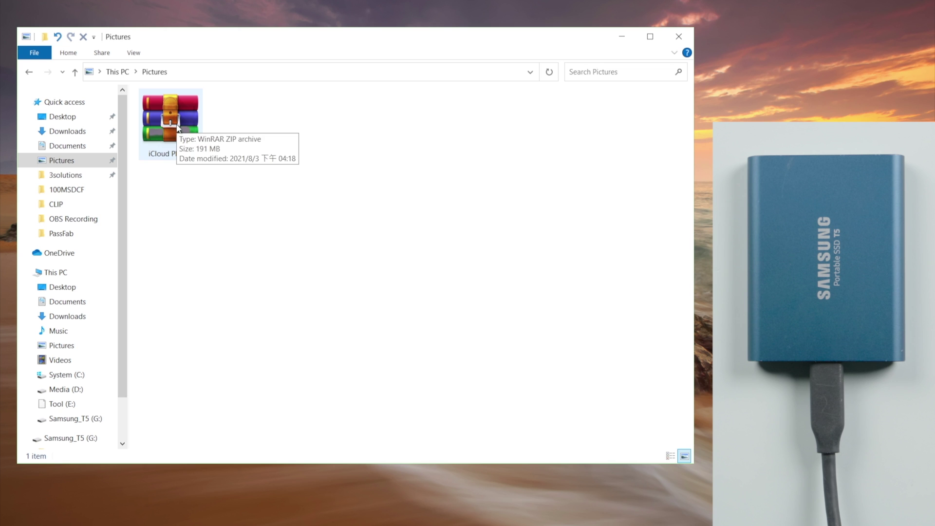
# Step: Copy the iCloud Photos zip from Pictures and paste it onto the Samsung_T5 (G:) drive
pyautogui.rightClick(178, 127)
pyautogui.click(238, 293)
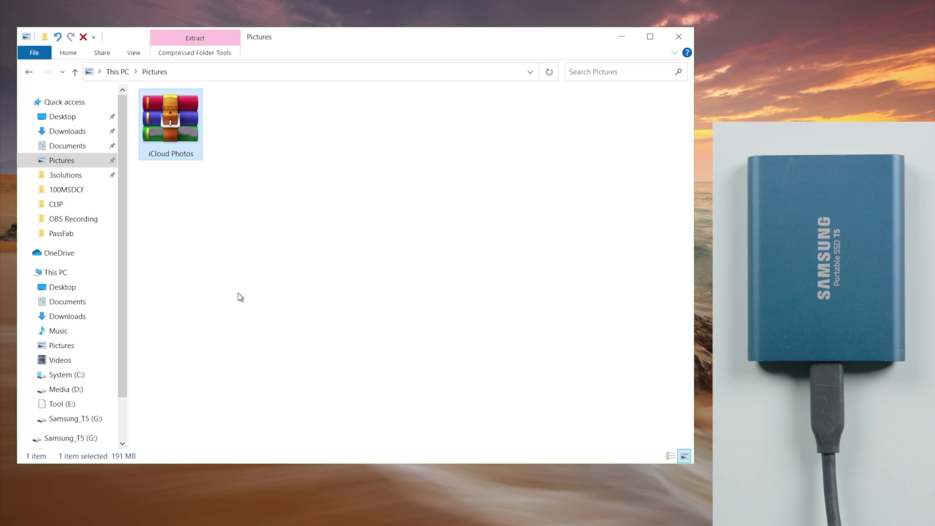
pyautogui.click(88, 272)
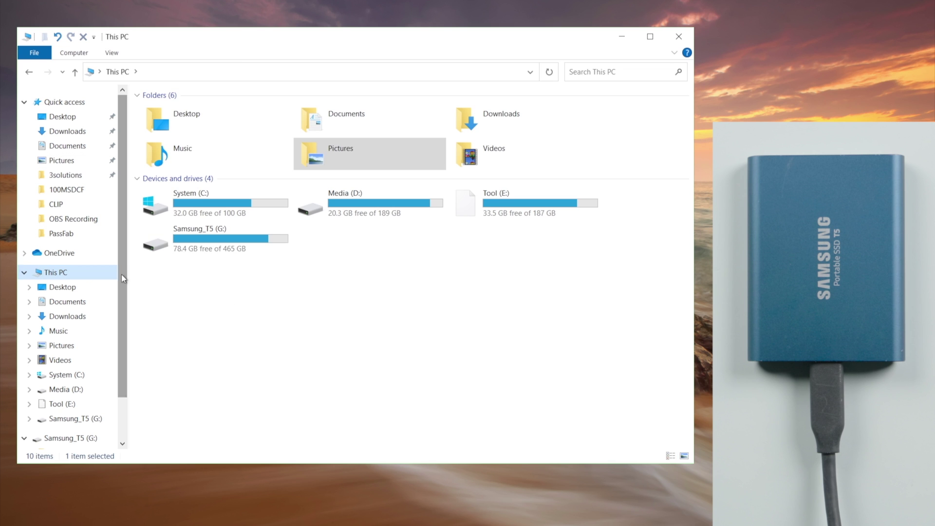
pyautogui.click(267, 242)
pyautogui.doubleClick(266, 240)
pyautogui.rightClick(265, 239)
pyautogui.click(319, 324)
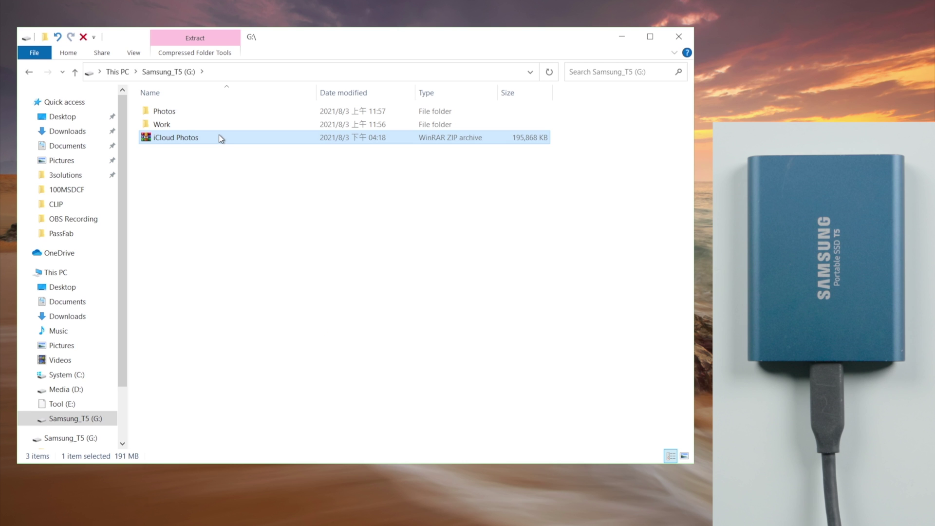
# Step: Extract the zip on the drive and open the resulting 133-item iCloud Photos folder
pyautogui.rightClick(218, 135)
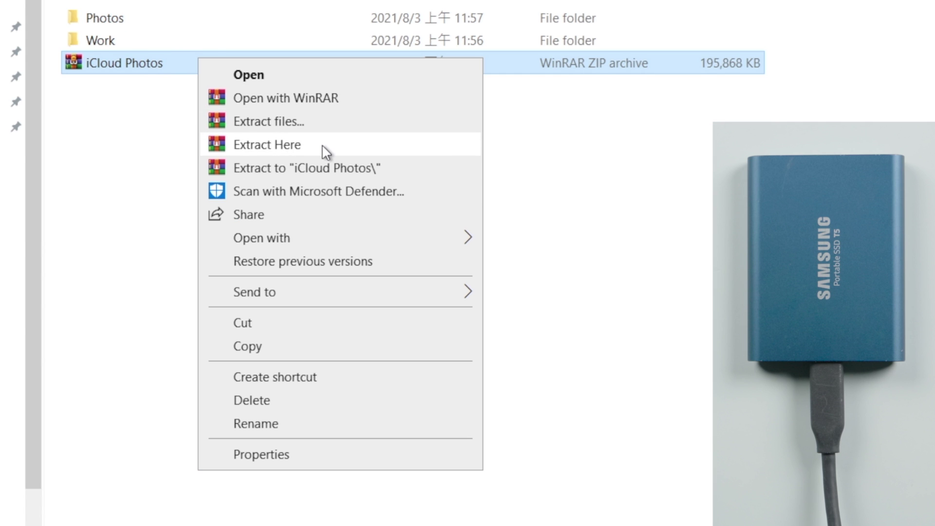
pyautogui.click(322, 144)
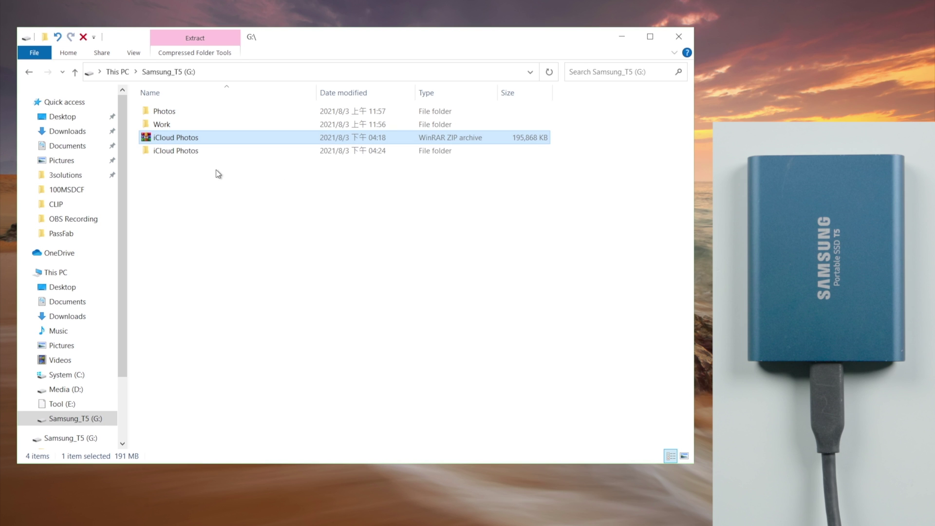
pyautogui.doubleClick(210, 151)
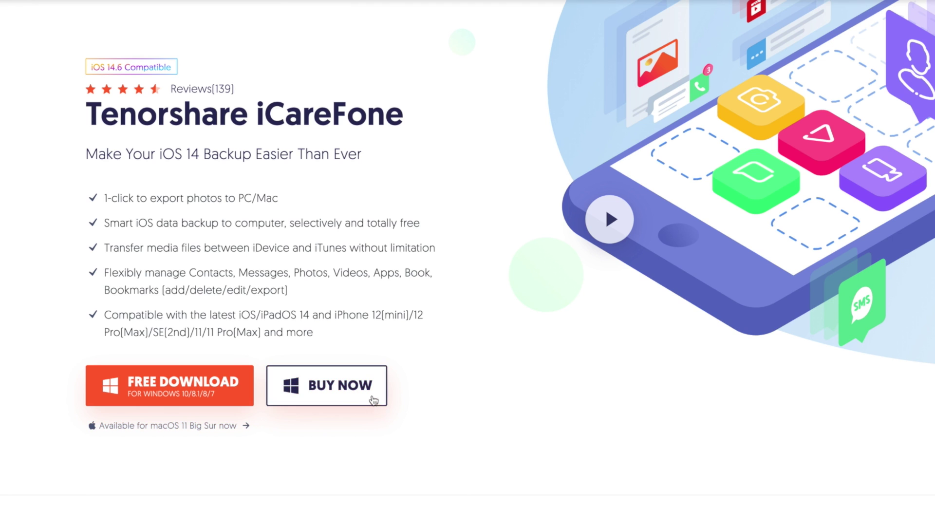
# Step: Open the Buy iCareFone page listing 1 Month, 1 Year and Lifetime licenses
pyautogui.click(375, 400)
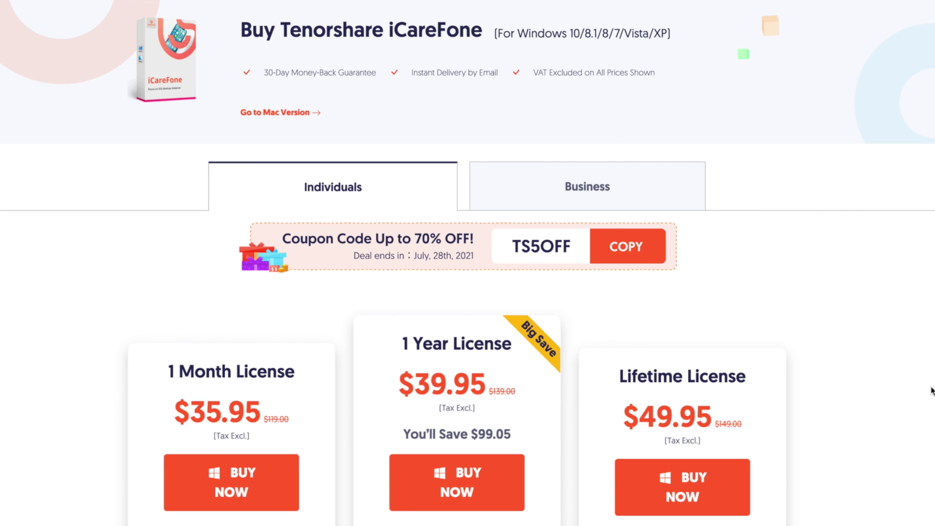